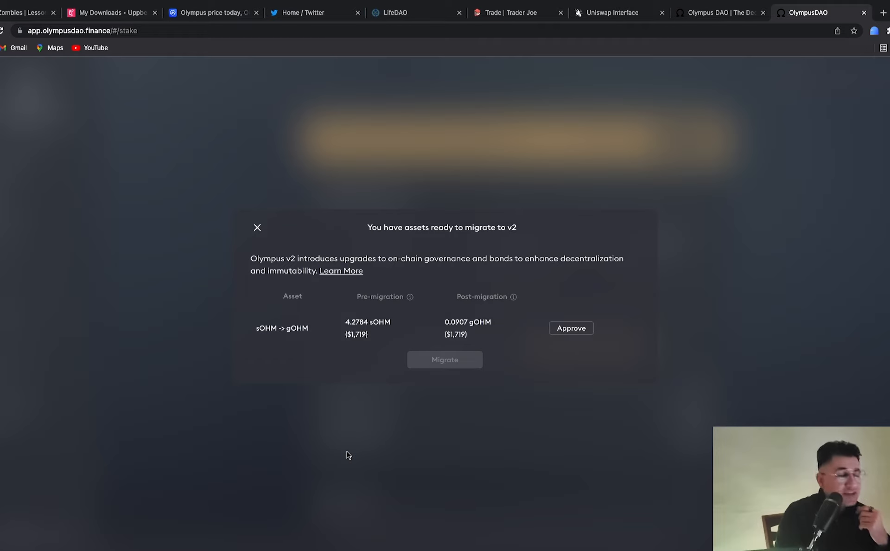
Reopen the v2 migration dialog and approve access to the sOHM, confirming the permission request in the MetaMask wallet
{"action": "left_click", "coordinate": [257, 228]}
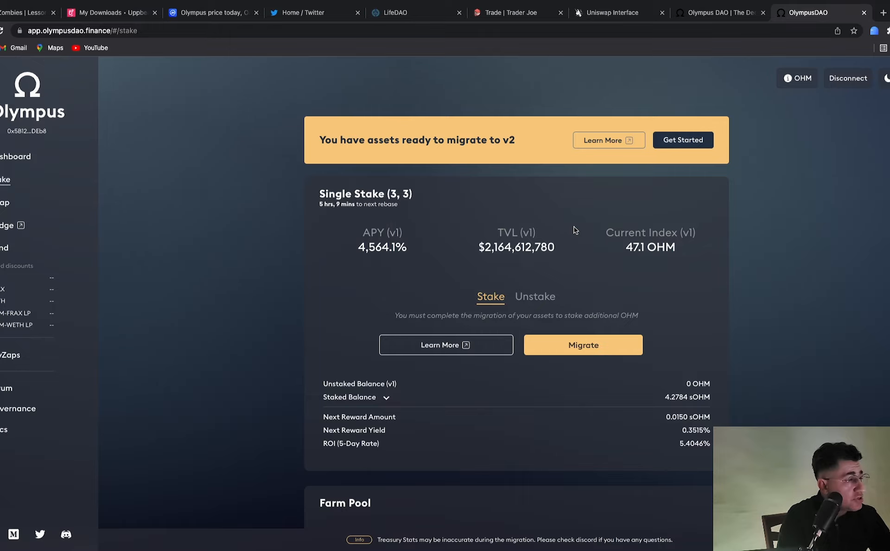
{"action": "left_click", "coordinate": [682, 142]}
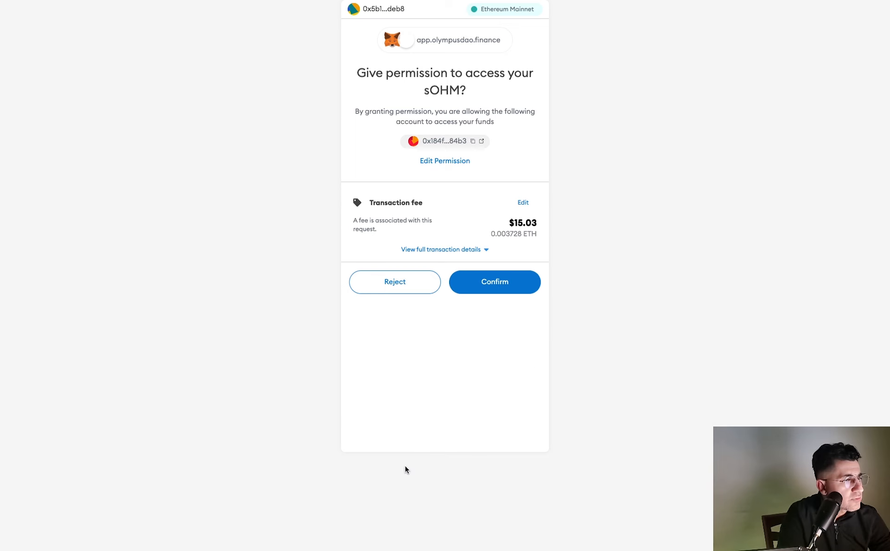
{"action": "left_click", "coordinate": [496, 288]}
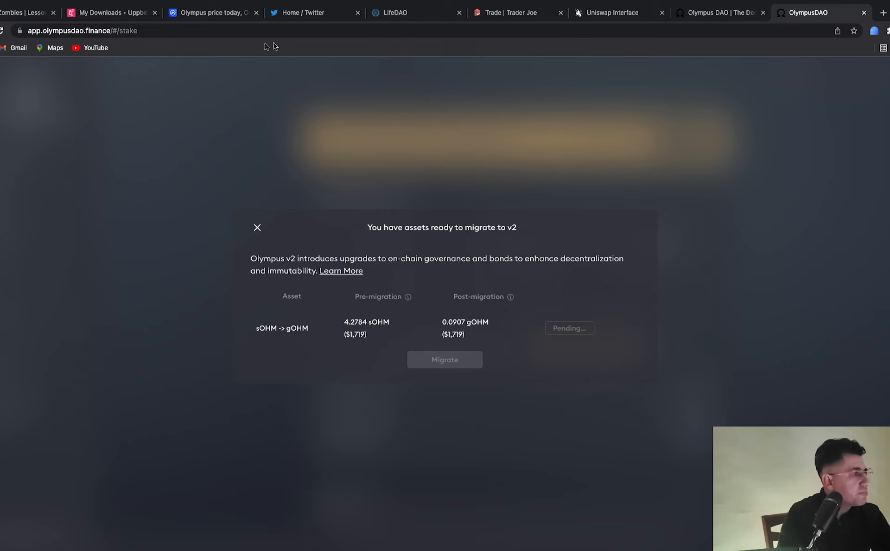
Switch to the CoinMarketCap page for Olympus and examine the OHM price chart over the 1M range
{"action": "left_click", "coordinate": [220, 14]}
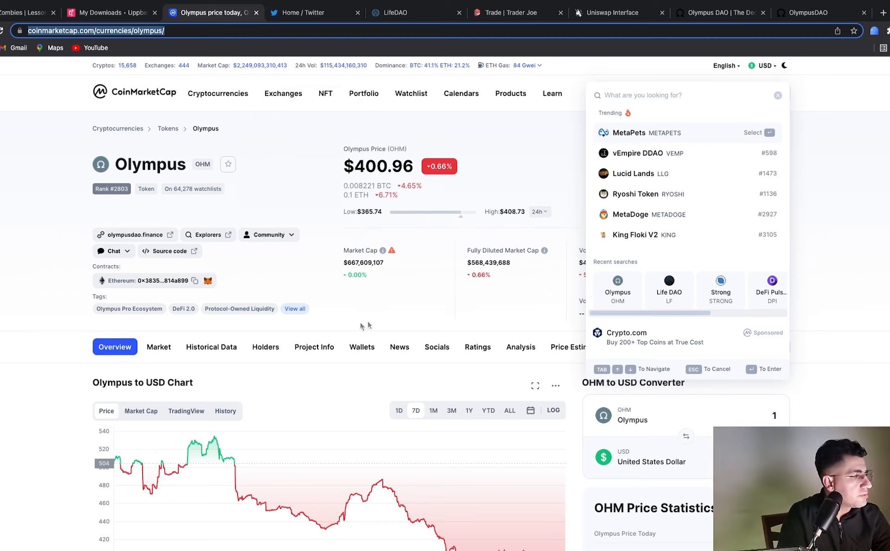
{"action": "left_click", "coordinate": [830, 215]}
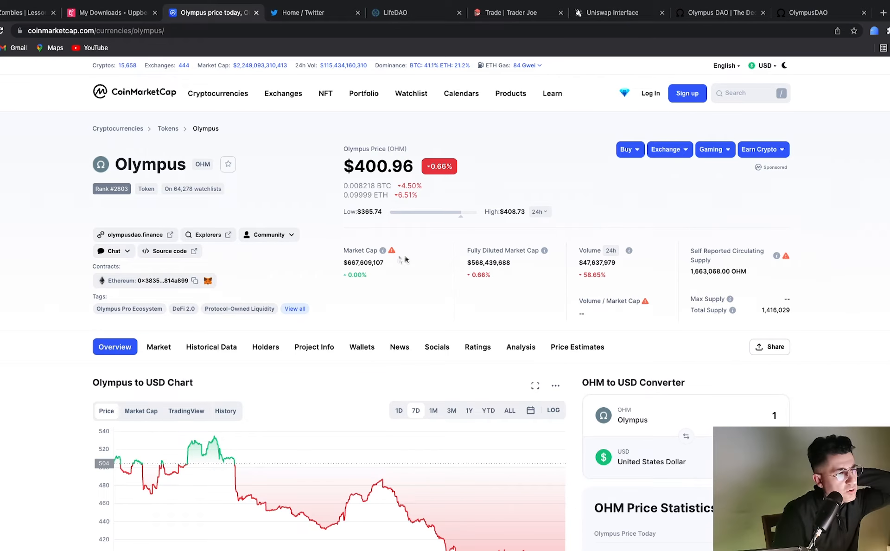
{"action": "scroll", "coordinate": [455, 250], "scroll_direction": "down", "scroll_amount": 3}
{"action": "scroll", "coordinate": [456, 246], "scroll_direction": "up", "scroll_amount": 1}
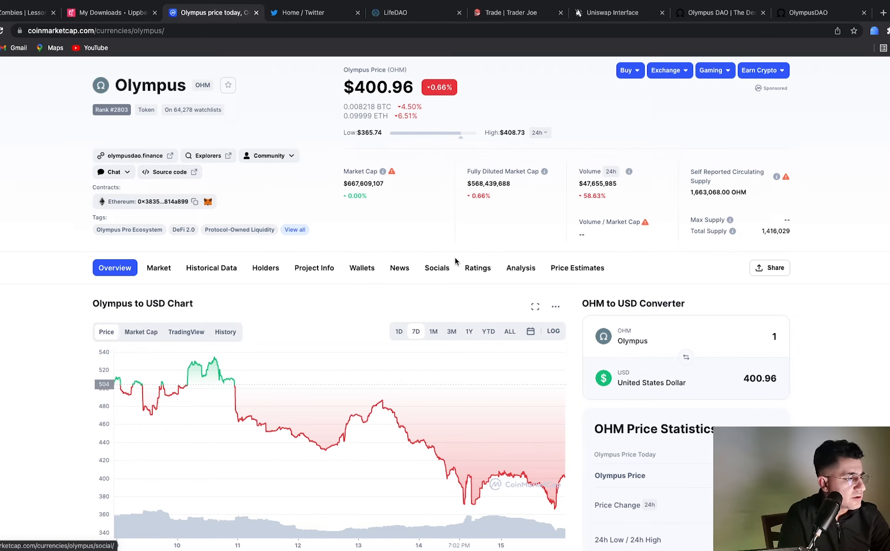
{"action": "scroll", "coordinate": [456, 259], "scroll_direction": "up", "scroll_amount": 3}
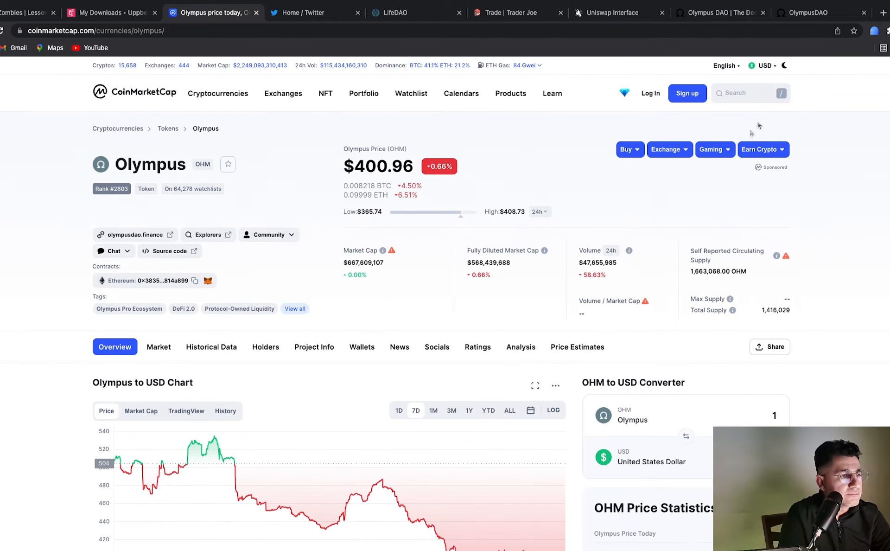
{"action": "left_click", "coordinate": [434, 411]}
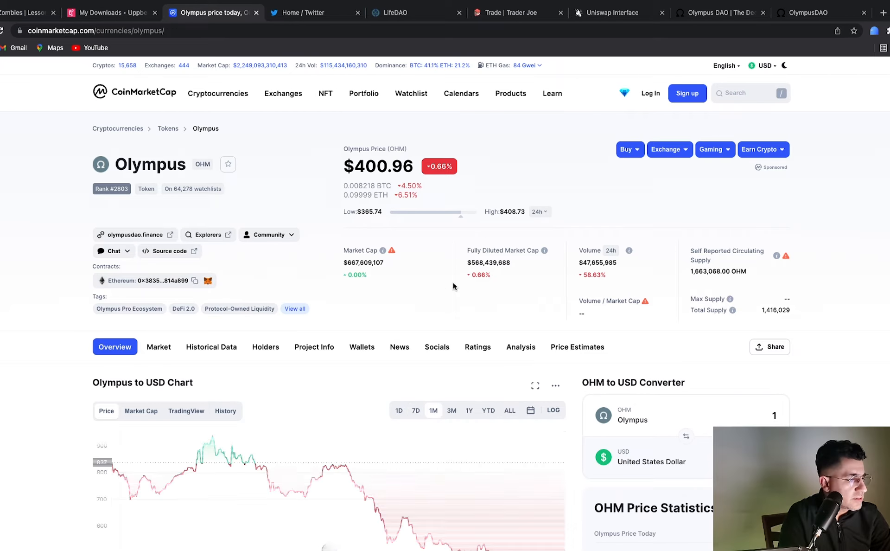
{"action": "scroll", "coordinate": [453, 286], "scroll_direction": "down", "scroll_amount": 4}
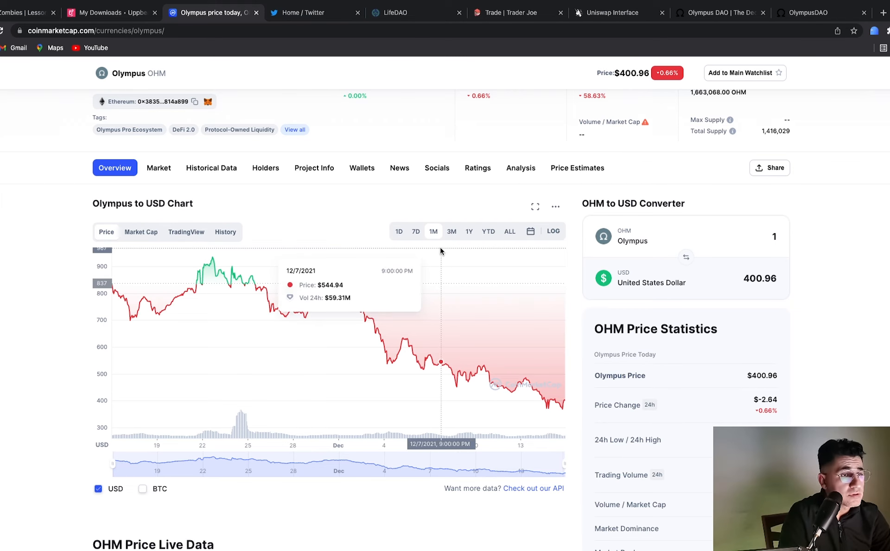
{"action": "scroll", "coordinate": [354, 370], "scroll_direction": "up", "scroll_amount": 2}
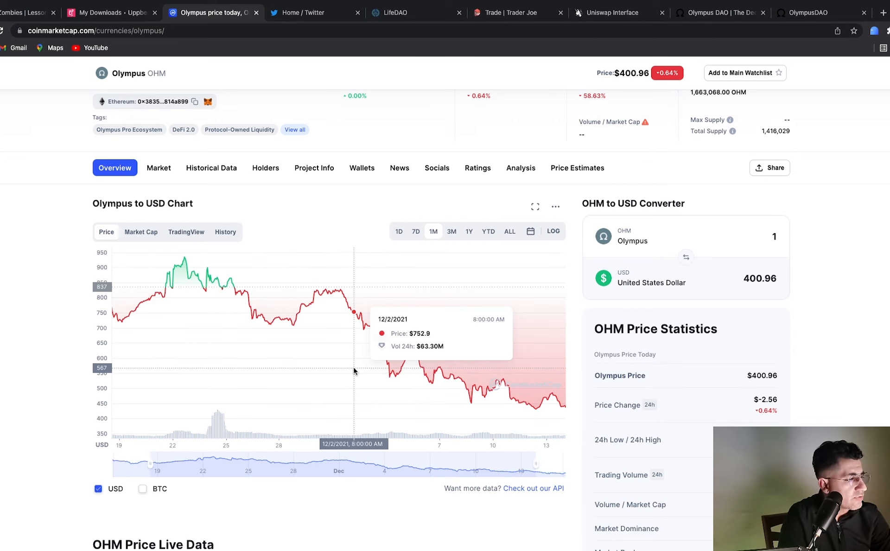
{"action": "scroll", "coordinate": [354, 370], "scroll_direction": "down", "scroll_amount": 2}
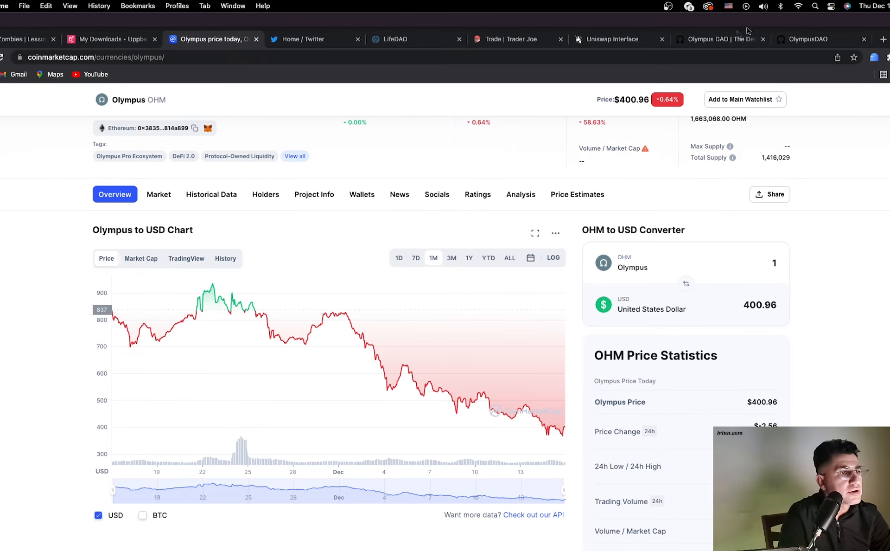
Return to the OlympusDAO migration dialog and compare the pre-migration sOHM and post-migration gOHM amounts and their dollar values
{"action": "left_click", "coordinate": [720, 40]}
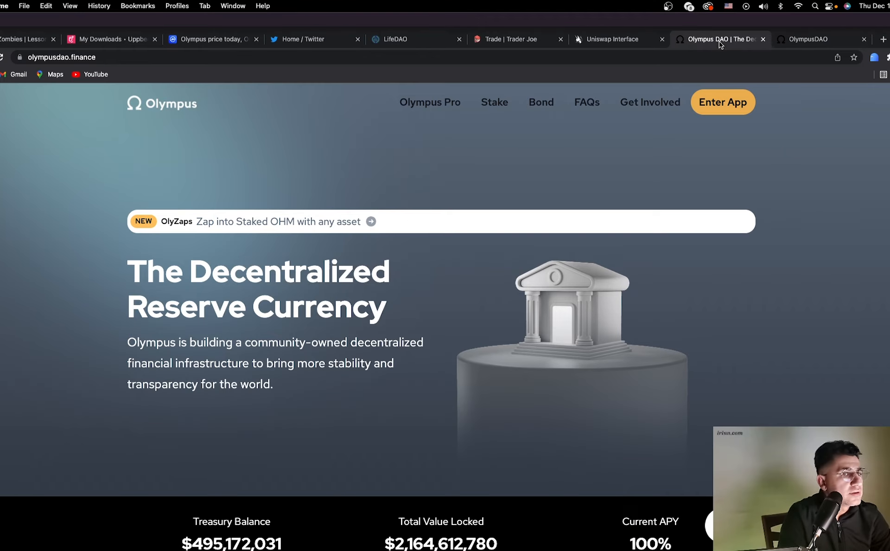
{"action": "left_click", "coordinate": [811, 40]}
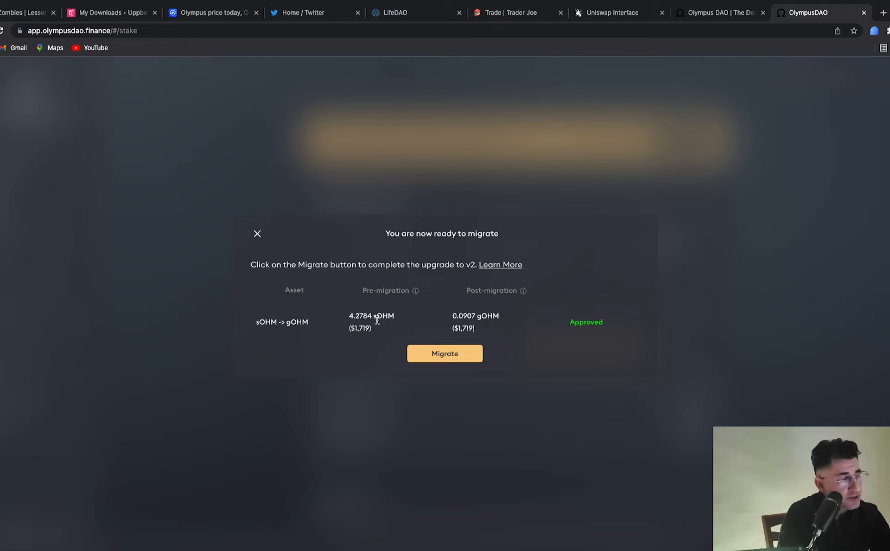
{"action": "left_click_drag", "start_coordinate": [373, 316], "coordinate": [397, 320]}
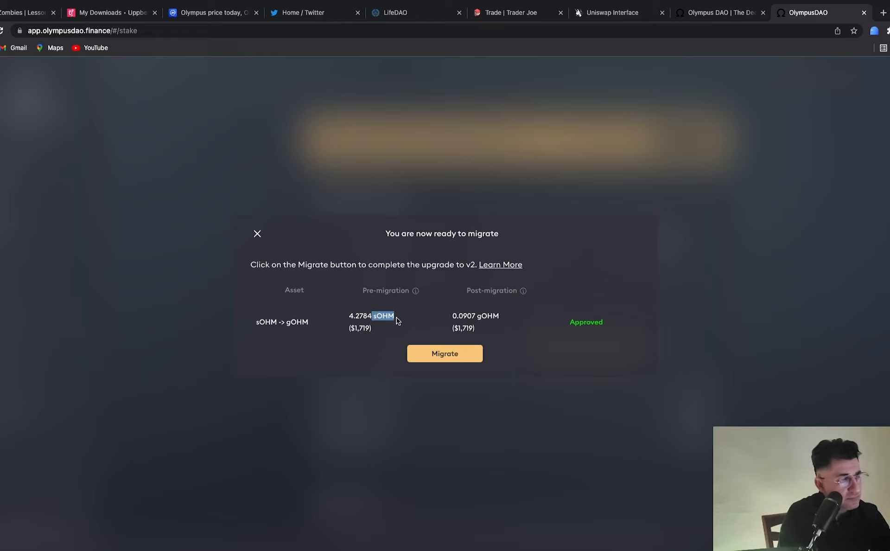
{"action": "left_click_drag", "start_coordinate": [472, 316], "coordinate": [500, 317]}
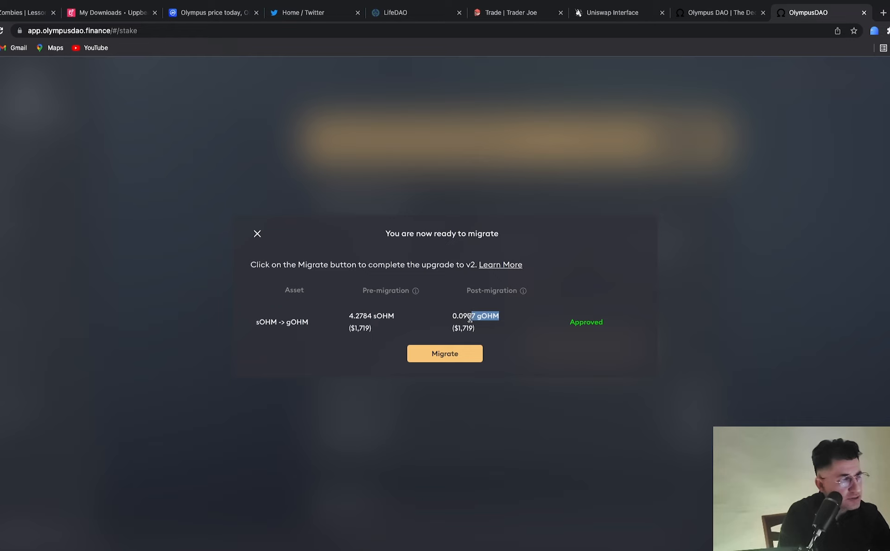
{"action": "left_click", "coordinate": [455, 316]}
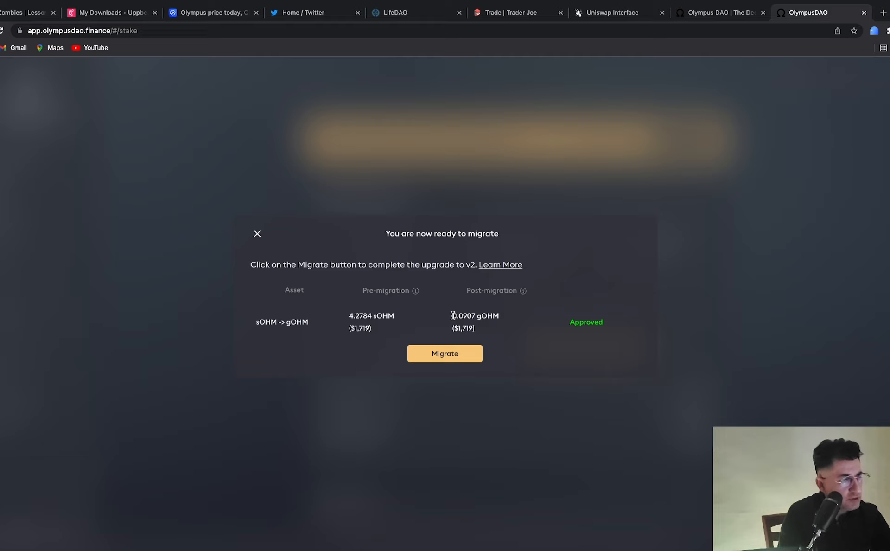
{"action": "left_click_drag", "start_coordinate": [459, 316], "coordinate": [477, 315]}
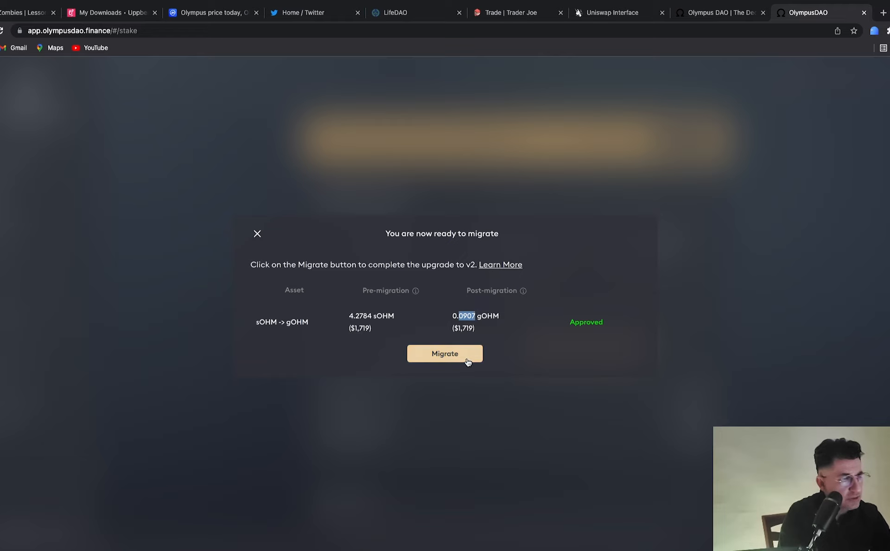
{"action": "left_click_drag", "start_coordinate": [348, 328], "coordinate": [480, 332]}
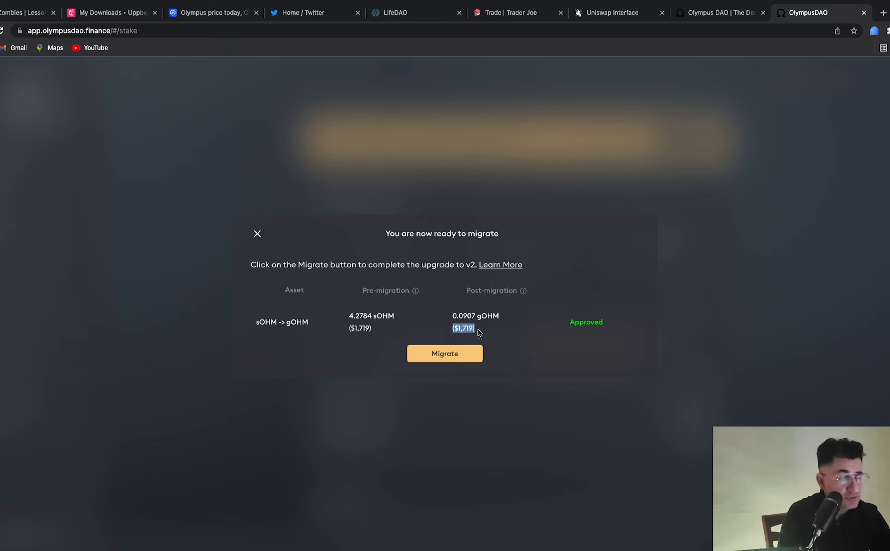
Migrate the approved sOHM to gOHM with the wallet confirmation and close the completed migration dialog
{"action": "left_click", "coordinate": [446, 355]}
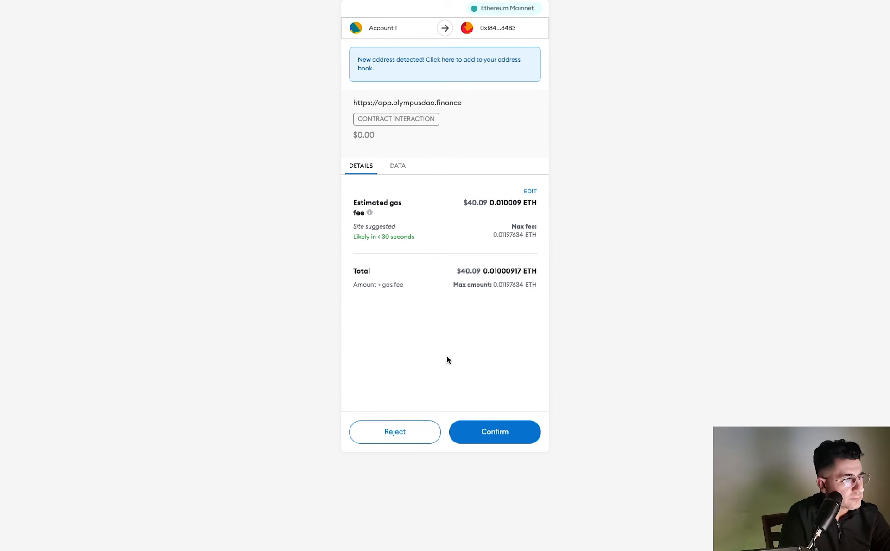
{"action": "left_click", "coordinate": [499, 433]}
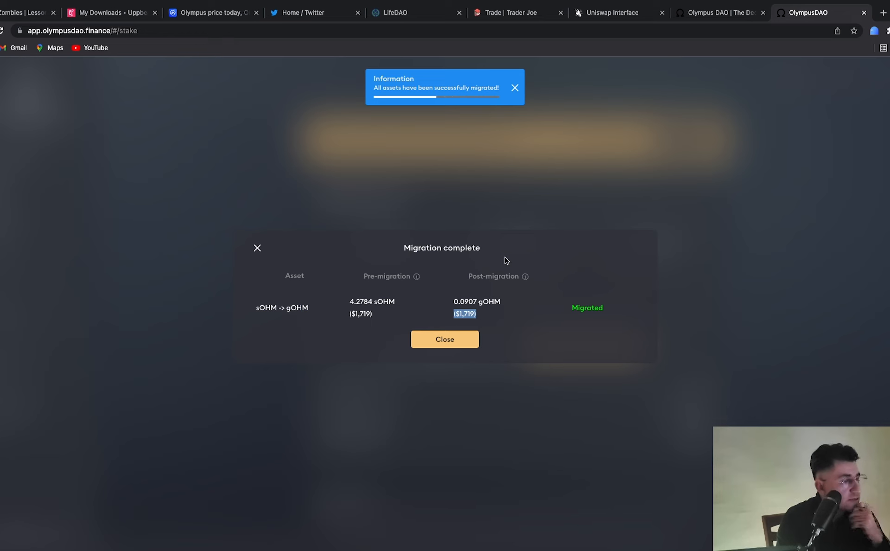
{"action": "left_click_drag", "start_coordinate": [291, 276], "coordinate": [318, 278]}
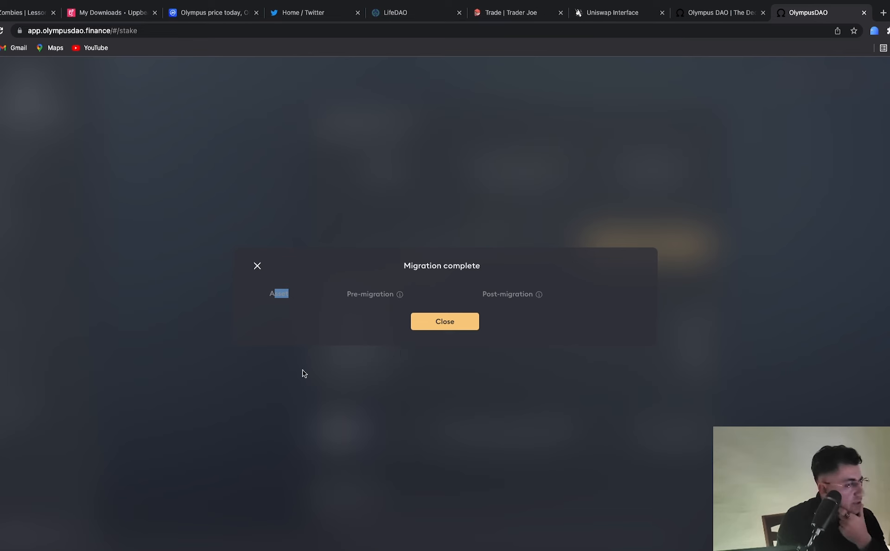
{"action": "left_click", "coordinate": [280, 300]}
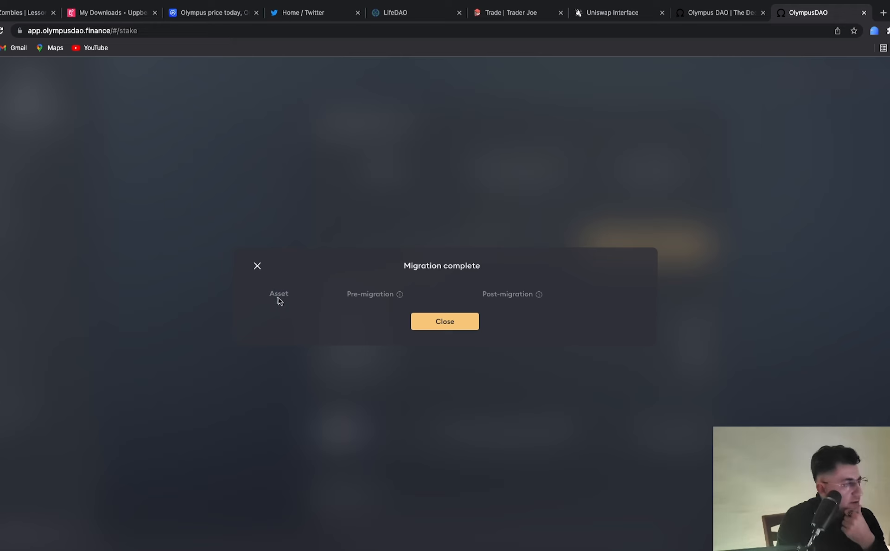
{"action": "mouse_move", "coordinate": [401, 297]}
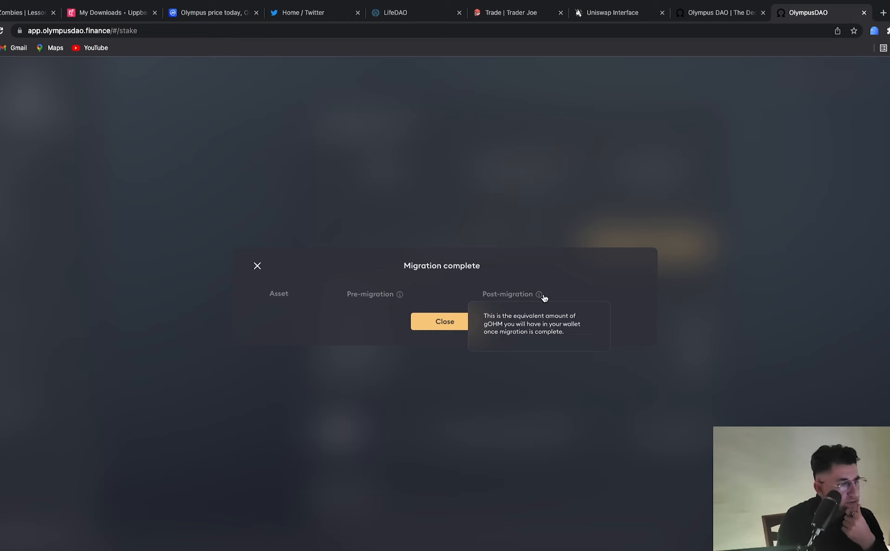
{"action": "left_click", "coordinate": [439, 328]}
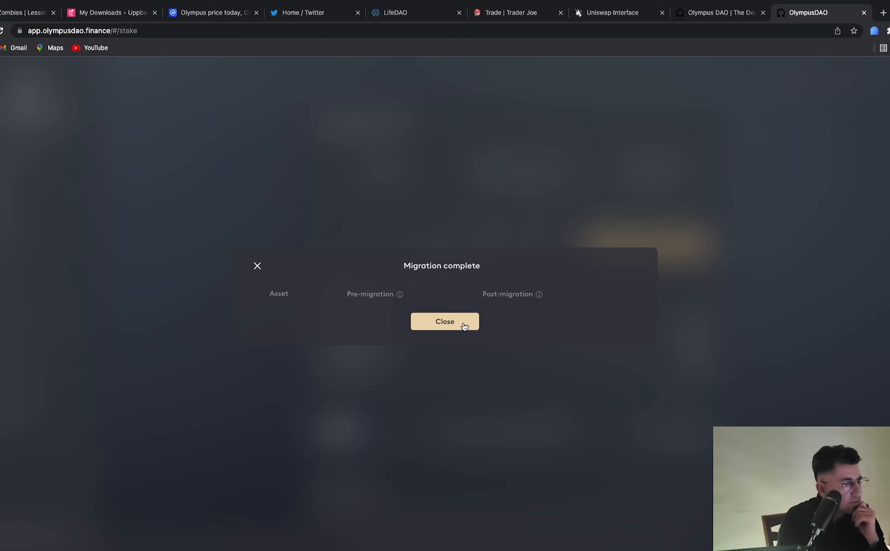
{"action": "left_click", "coordinate": [464, 326]}
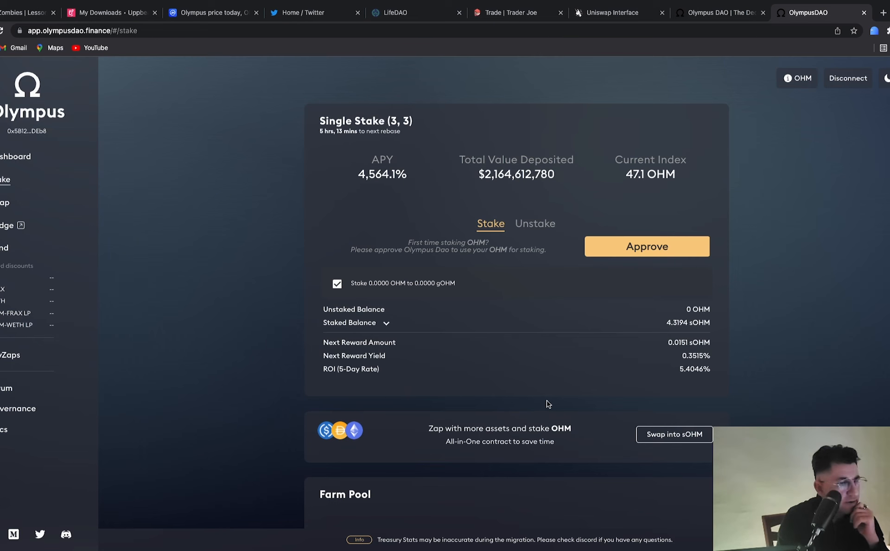
Reload the staking page and expand the Staked Balance breakdown
{"action": "left_click", "coordinate": [3, 31]}
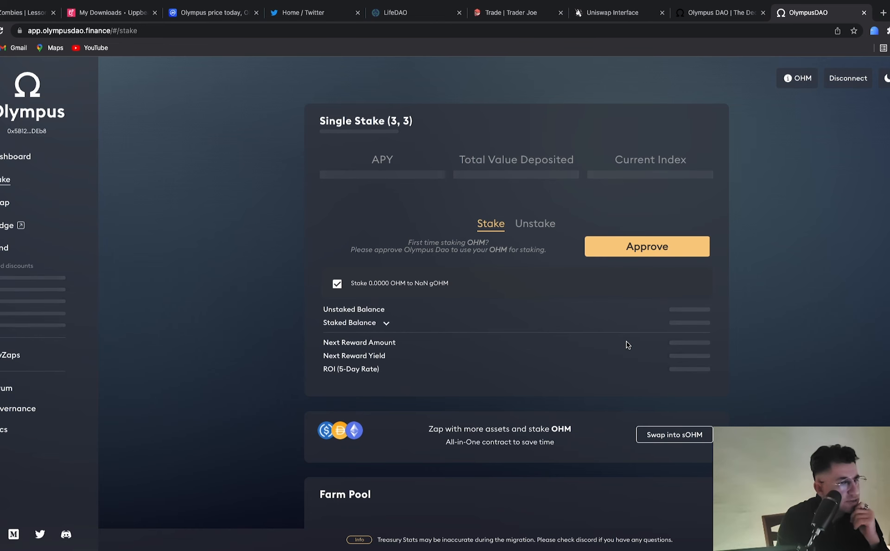
{"action": "scroll", "coordinate": [579, 360], "scroll_direction": "down", "scroll_amount": 3}
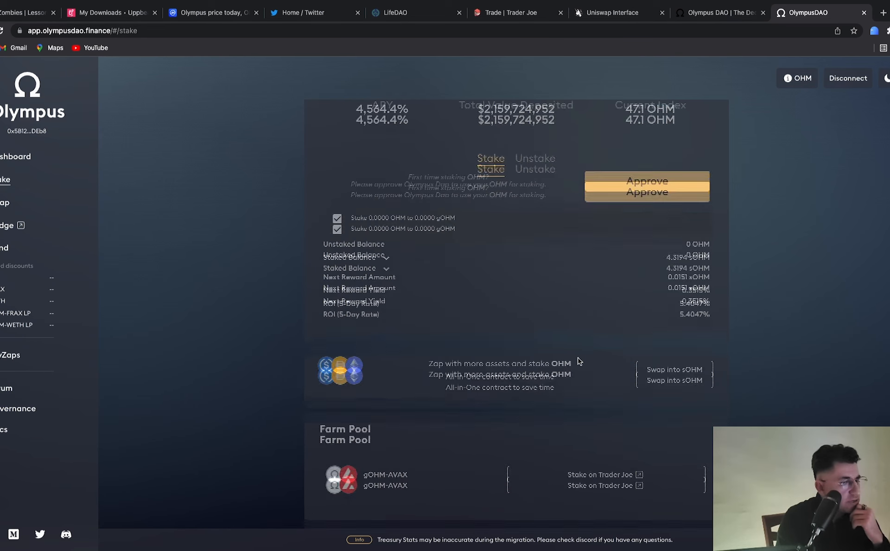
{"action": "scroll", "coordinate": [579, 360], "scroll_direction": "up", "scroll_amount": 1}
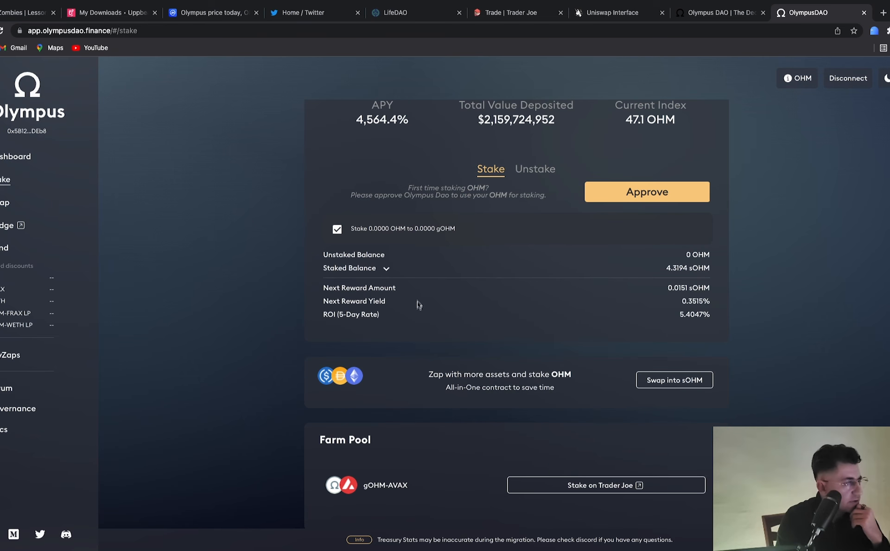
{"action": "left_click", "coordinate": [386, 268]}
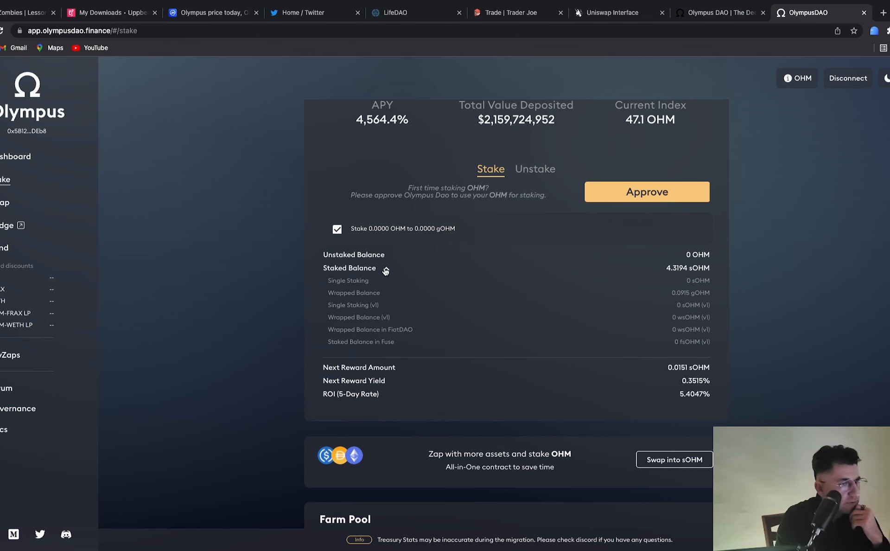
Examine the Wrapped Balance in gOHM within the staked balance breakdown against the other staking figures
{"action": "left_click_drag", "start_coordinate": [725, 292], "coordinate": [723, 297]}
{"action": "left_click", "coordinate": [328, 285]}
{"action": "left_click_drag", "start_coordinate": [328, 285], "coordinate": [709, 294]}
{"action": "left_click", "coordinate": [691, 280]}
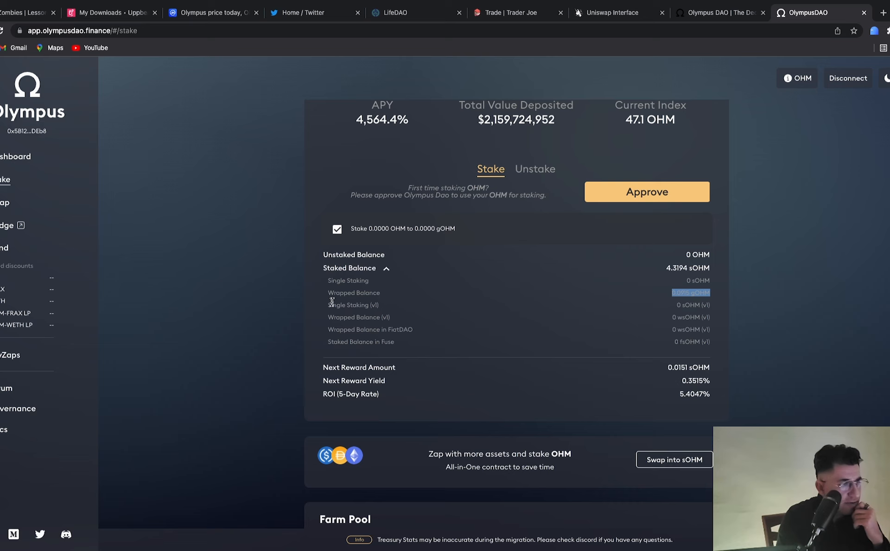
{"action": "left_click_drag", "start_coordinate": [328, 293], "coordinate": [436, 294]}
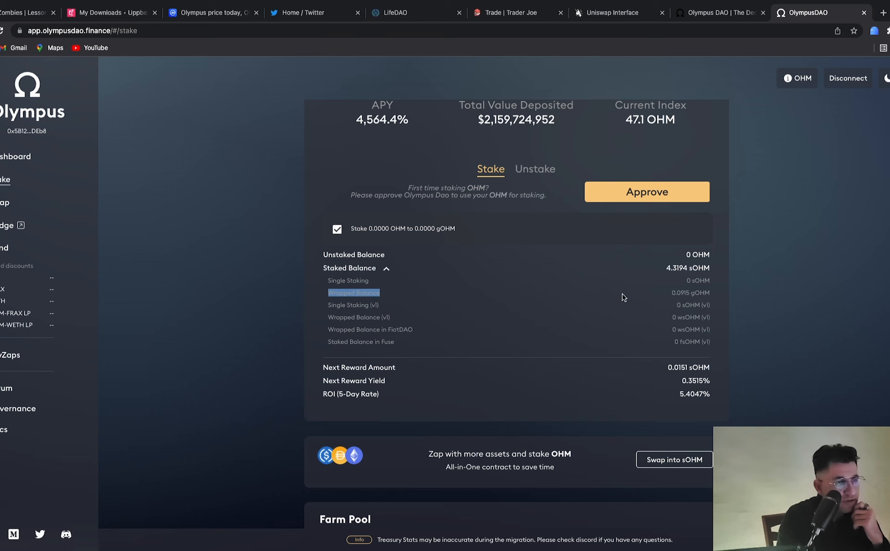
{"action": "left_click_drag", "start_coordinate": [630, 298], "coordinate": [707, 295]}
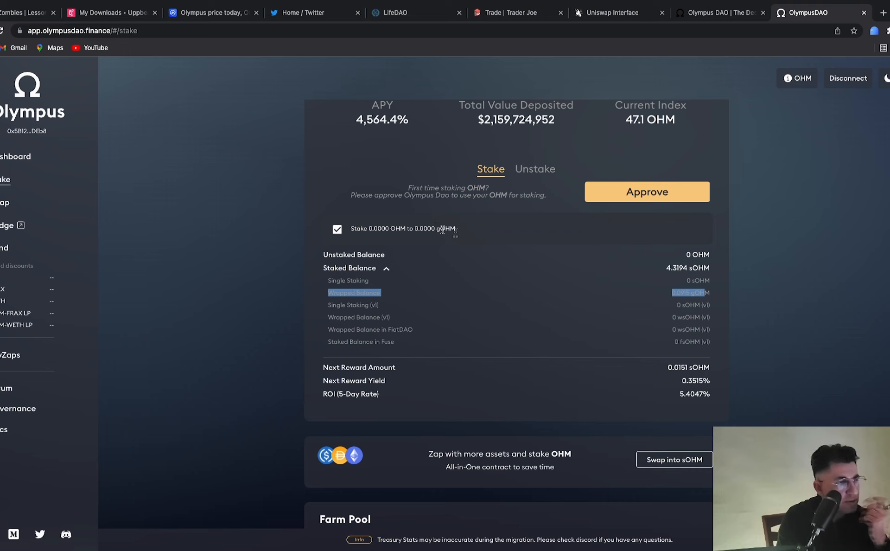
{"action": "left_click", "coordinate": [682, 295]}
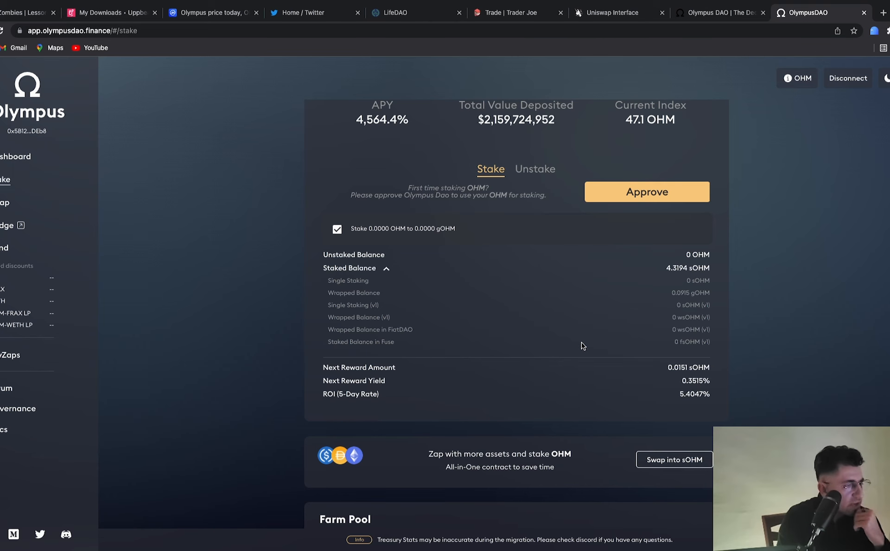
{"action": "scroll", "coordinate": [626, 322], "scroll_direction": "up", "scroll_amount": 2}
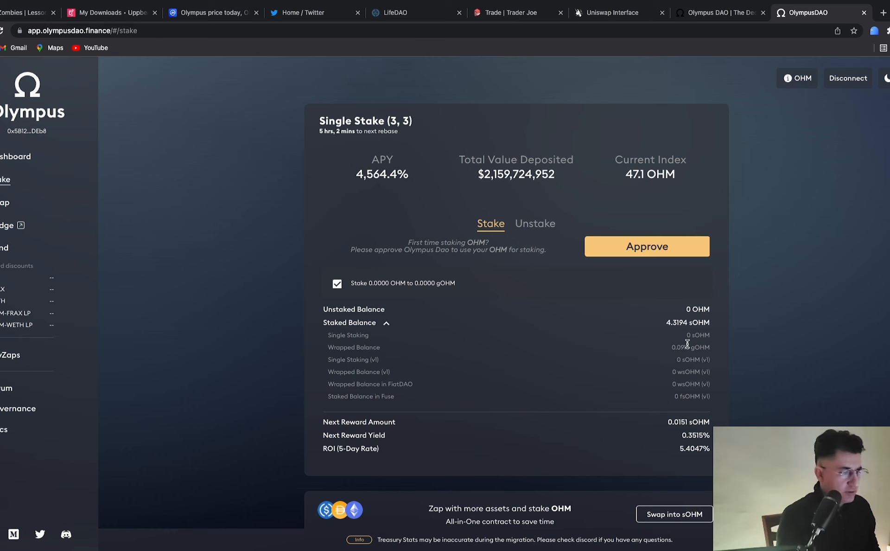
{"action": "left_click_drag", "start_coordinate": [680, 348], "coordinate": [704, 347]}
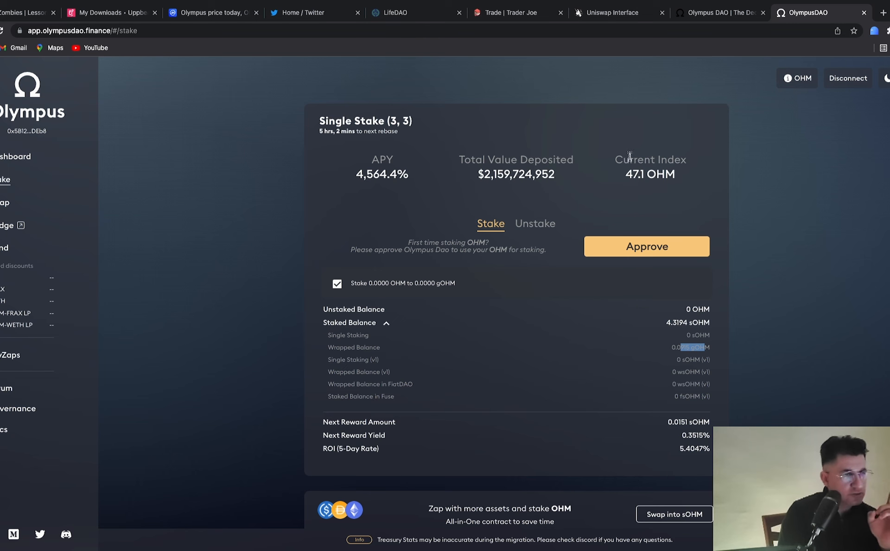
Examine the staking page's Current Index and compare it with the gOHM Price, Current Index and OHM Price on the Olympus dashboard
{"action": "left_click_drag", "start_coordinate": [624, 160], "coordinate": [675, 165]}
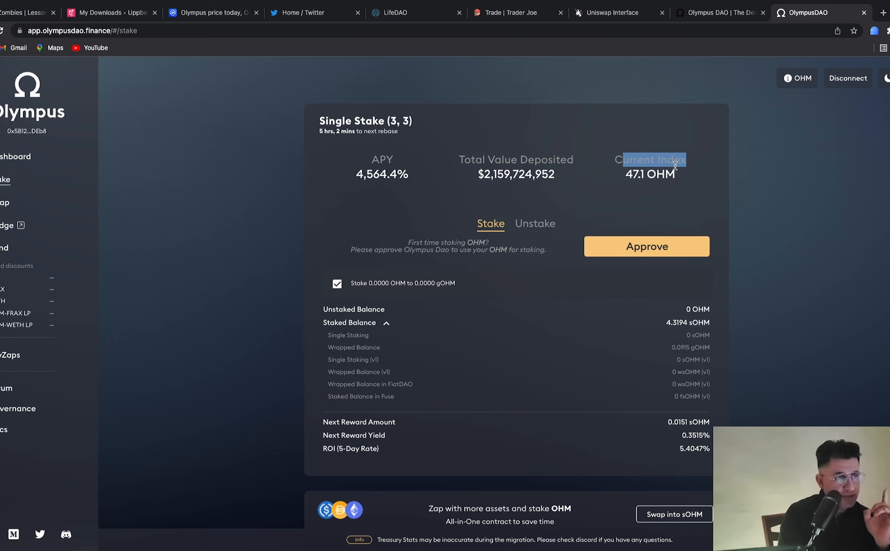
{"action": "left_click", "coordinate": [626, 158]}
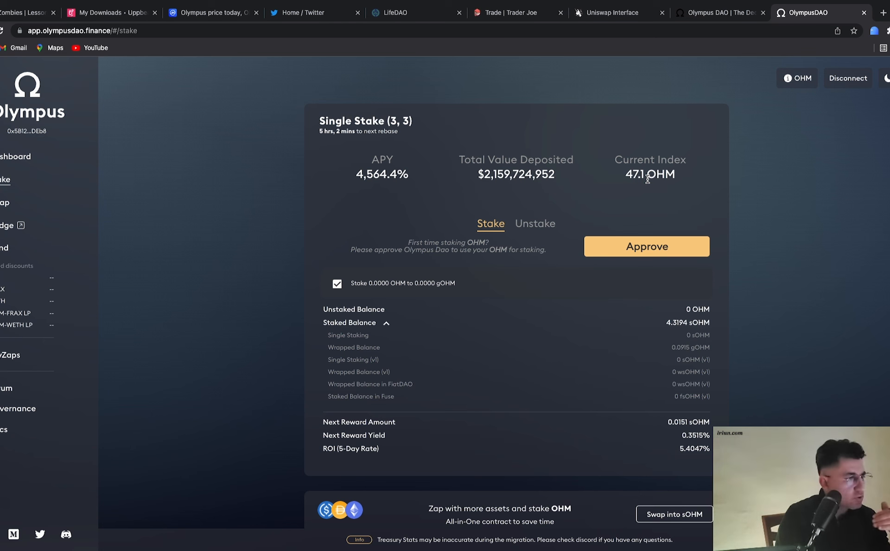
{"action": "left_click", "coordinate": [17, 161]}
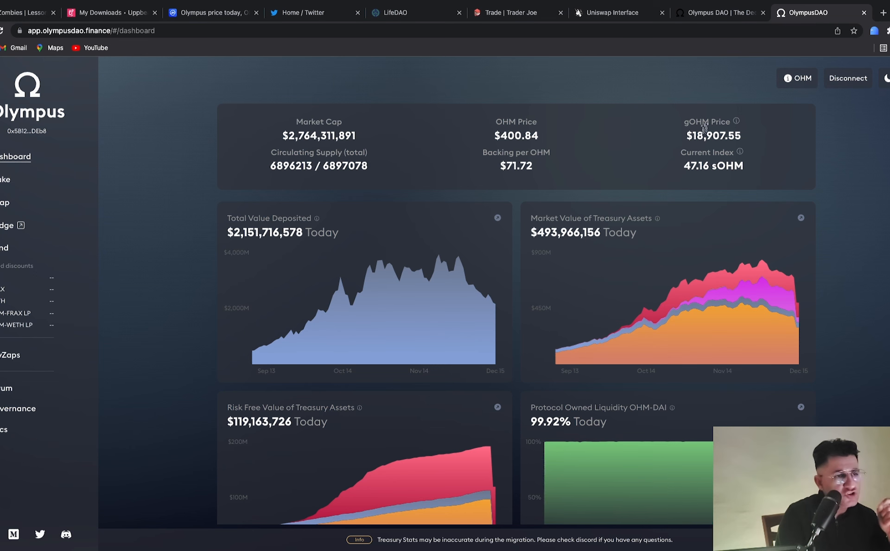
{"action": "left_click_drag", "start_coordinate": [690, 122], "coordinate": [732, 125]}
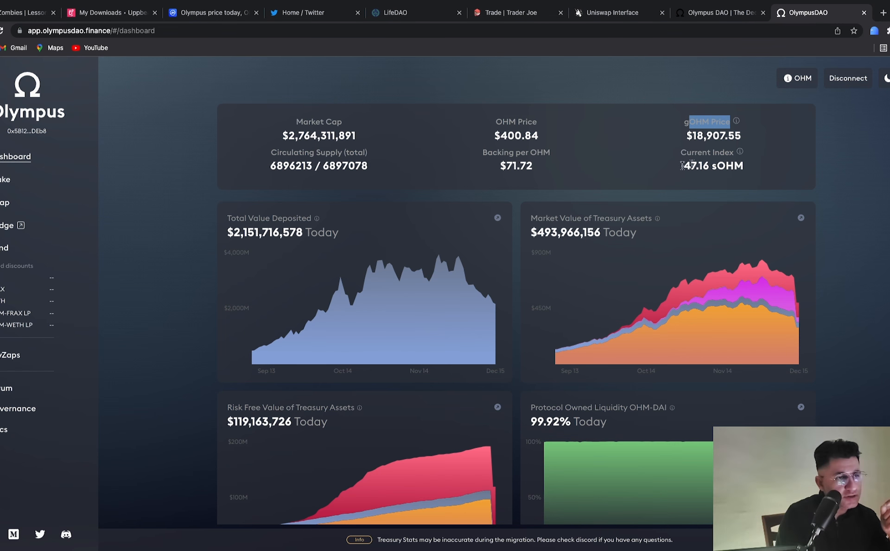
{"action": "left_click_drag", "start_coordinate": [685, 166], "coordinate": [752, 172]}
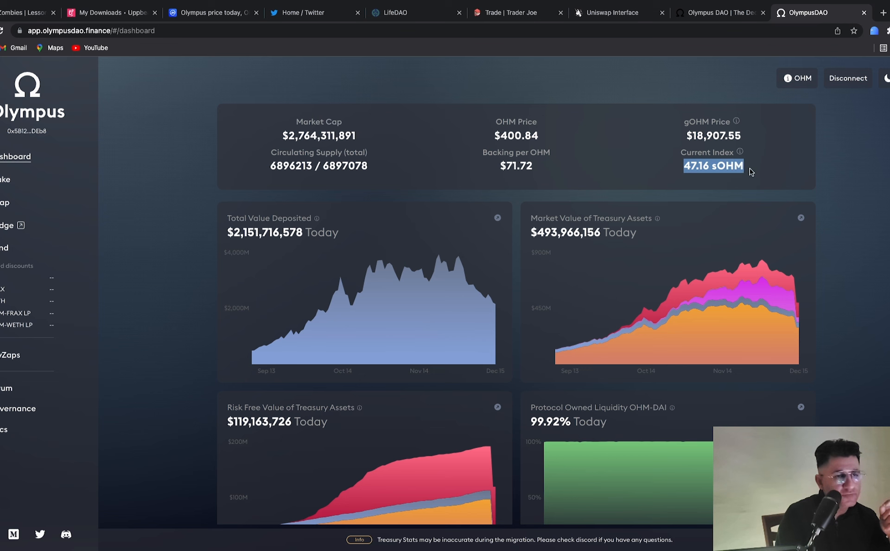
{"action": "left_click_drag", "start_coordinate": [496, 136], "coordinate": [550, 139]}
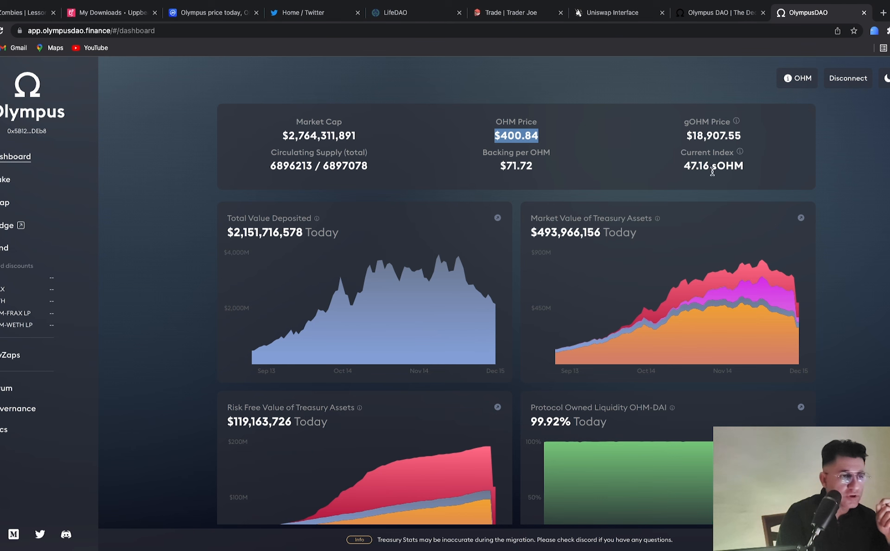
{"action": "left_click_drag", "start_coordinate": [685, 135], "coordinate": [791, 140]}
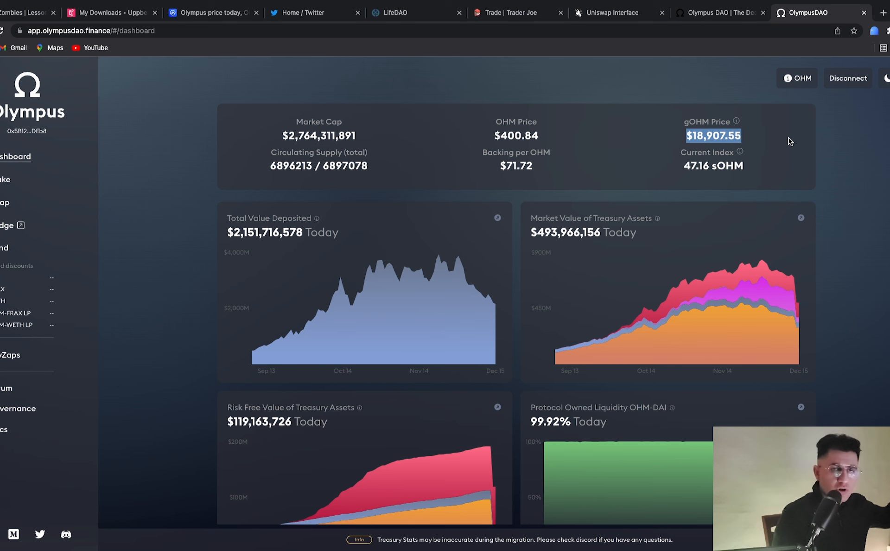
Check the Olympus price chart on CoinMarketCap and return to the OlympusDAO dashboard
{"action": "left_click", "coordinate": [184, 11]}
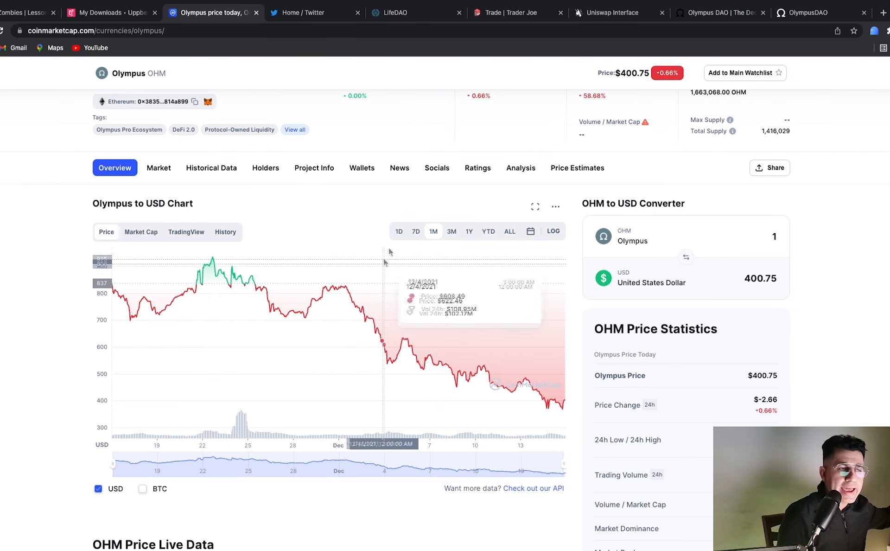
{"action": "left_click", "coordinate": [716, 17]}
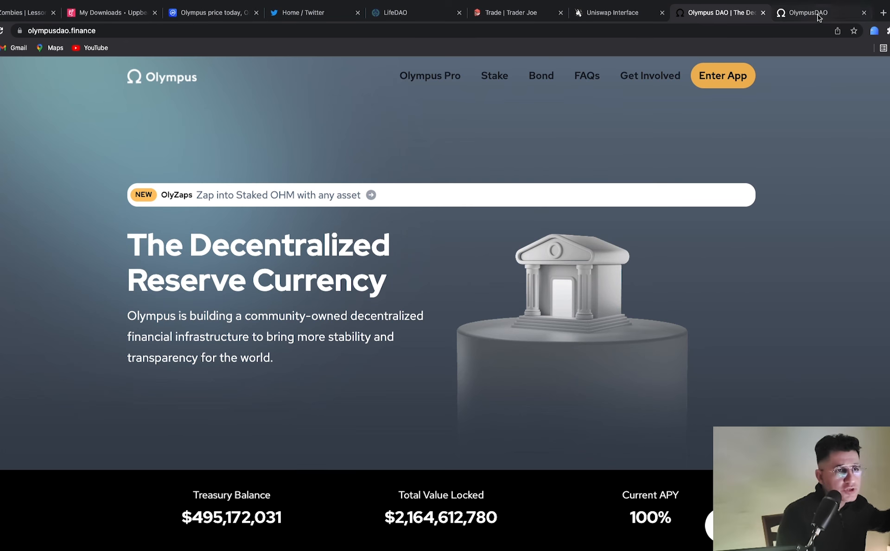
{"action": "left_click", "coordinate": [791, 20]}
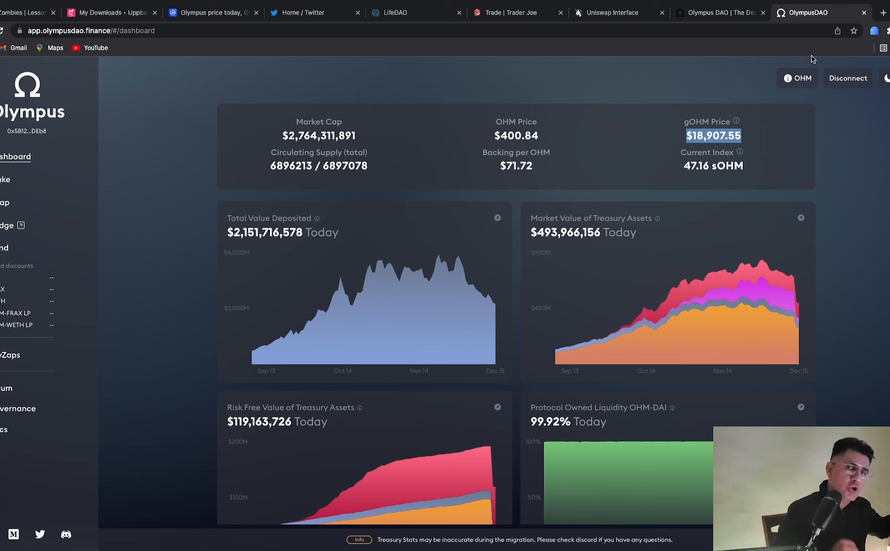